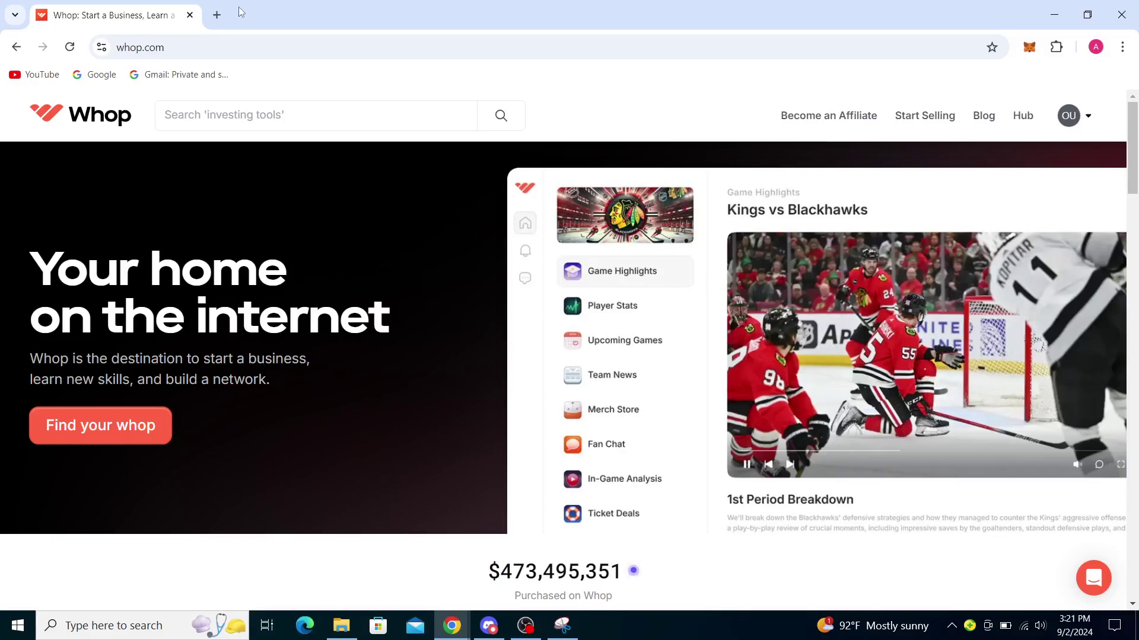
# Start a new browser tab to search for whop.
pyautogui.click(216, 15)
pyautogui.write('wh')
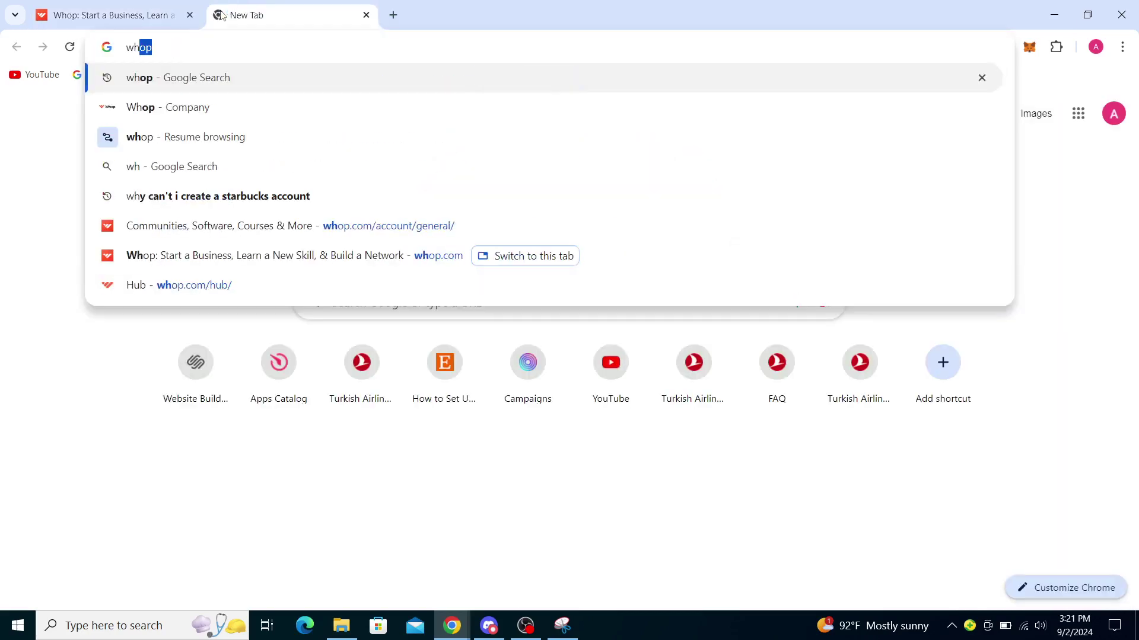
pyautogui.write('op')
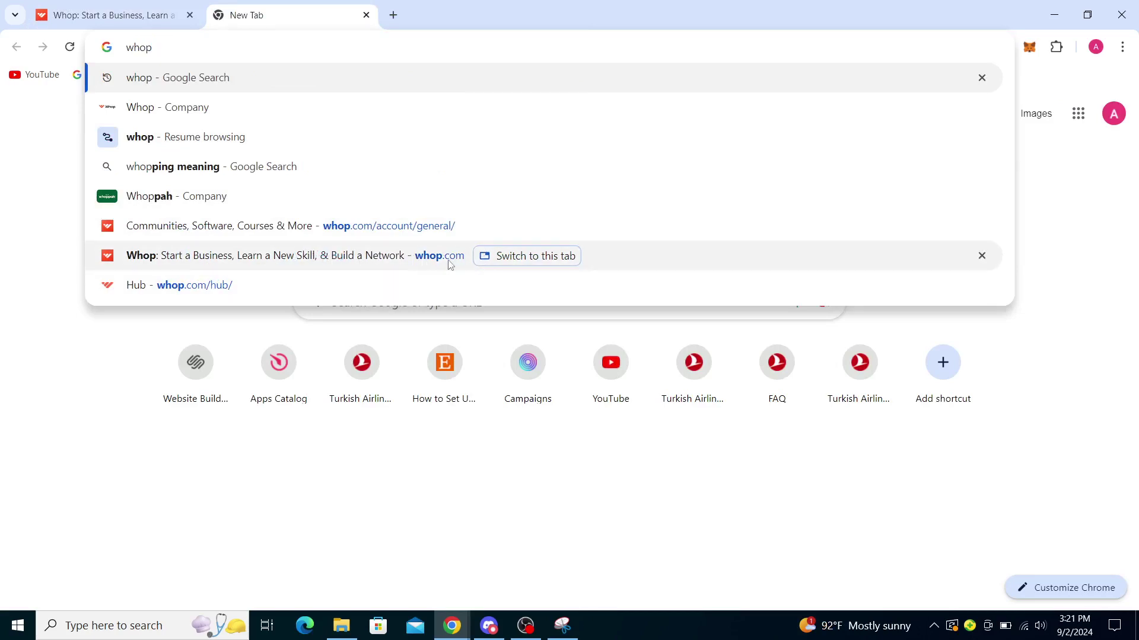
# Close the blank search tab, leaving the whop.com tab active.
pyautogui.click(365, 15)
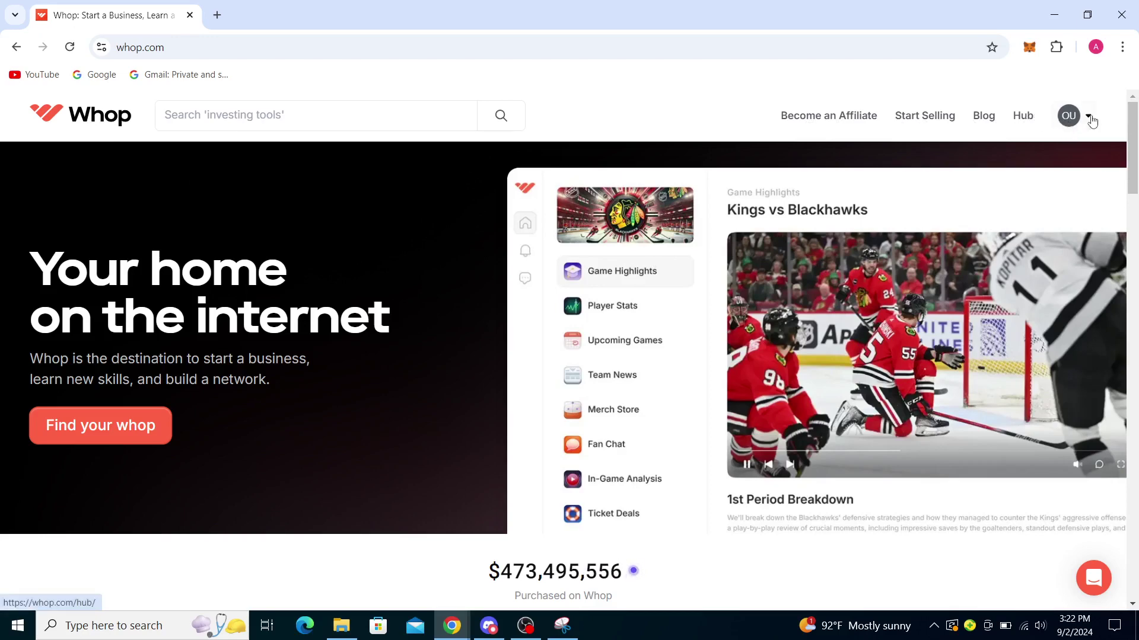
# Enter the Whop Hub and reach Manage memberships from the account menu.
pyautogui.click(1022, 116)
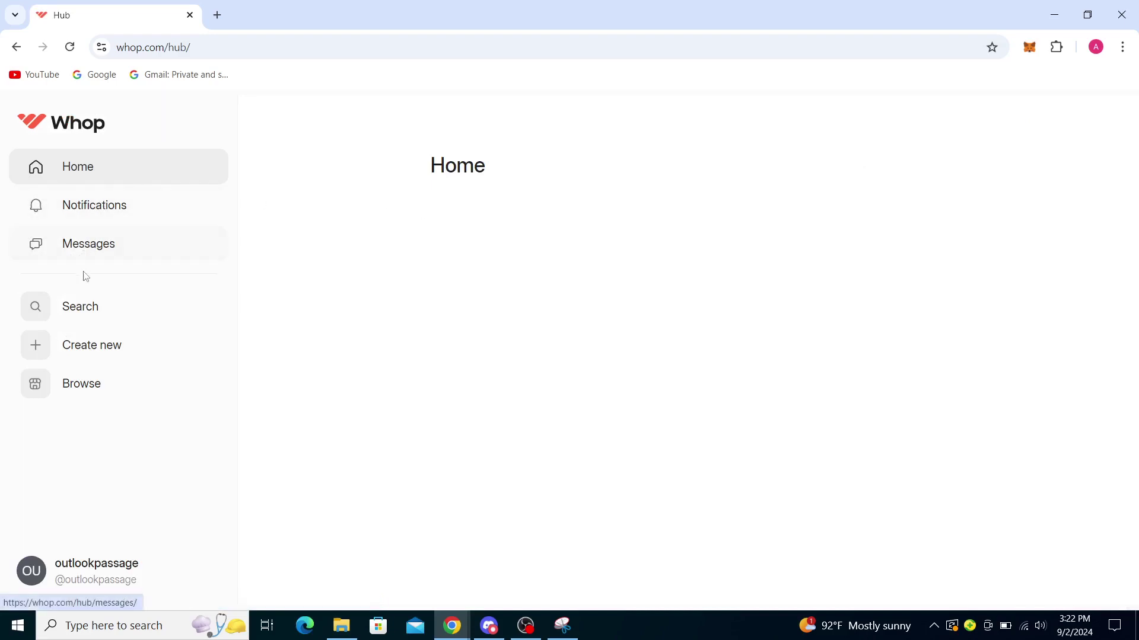
pyautogui.click(74, 563)
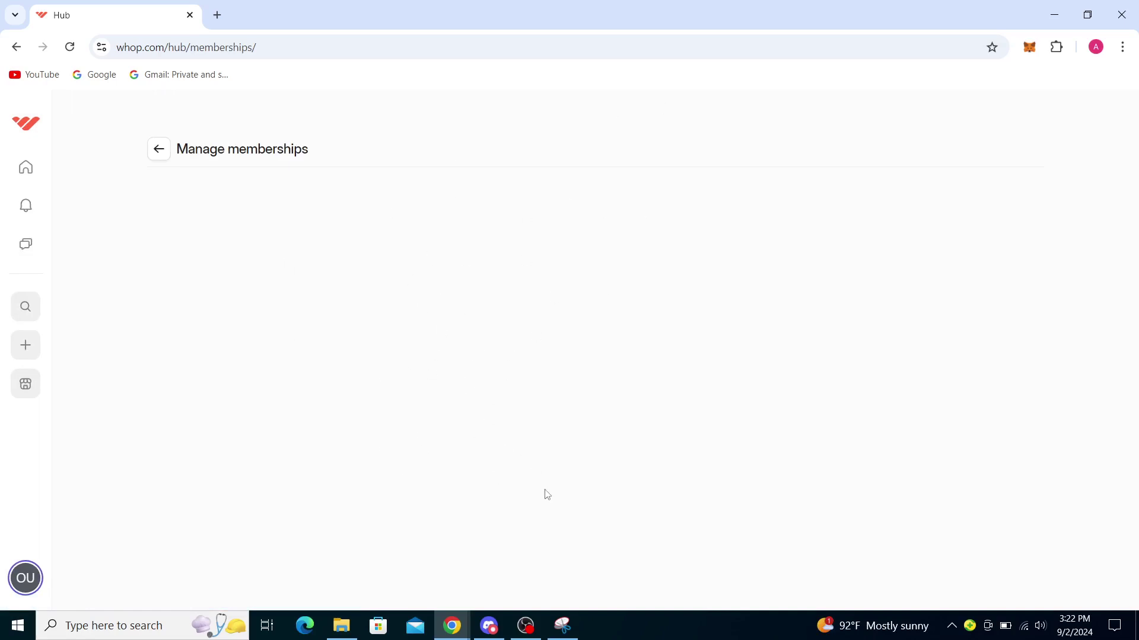
# Restore the Snipping Tool window showing the eight-step transfer guide.
pyautogui.click(563, 625)
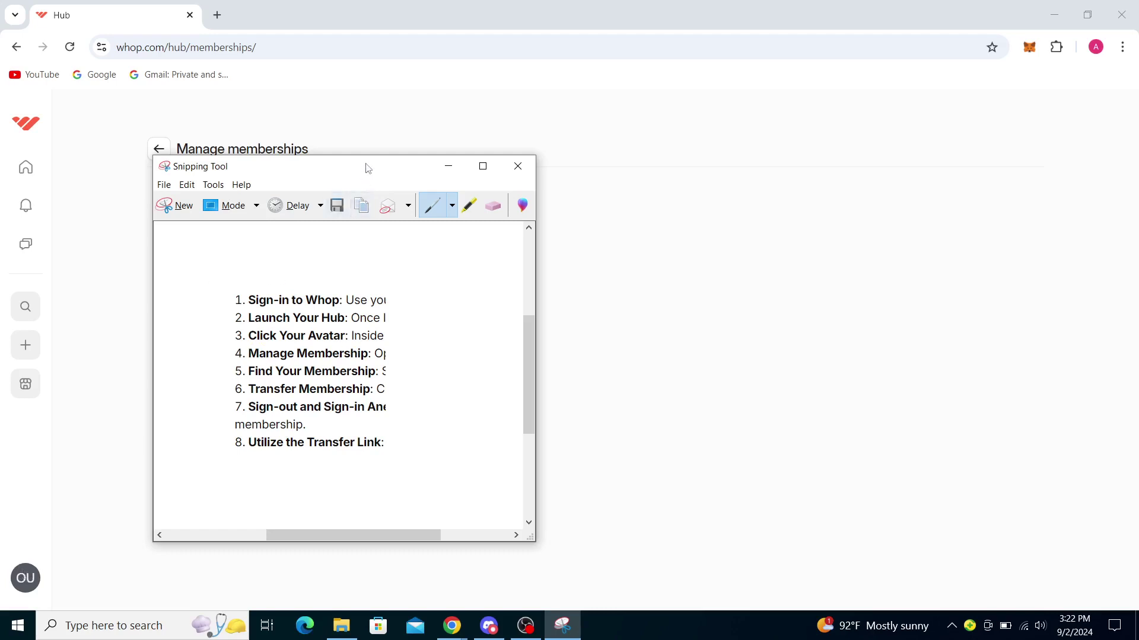
# Move the transfer-guide snip to the right, then minimize it.
pyautogui.moveTo(367, 167); pyautogui.dragTo(772, 175)
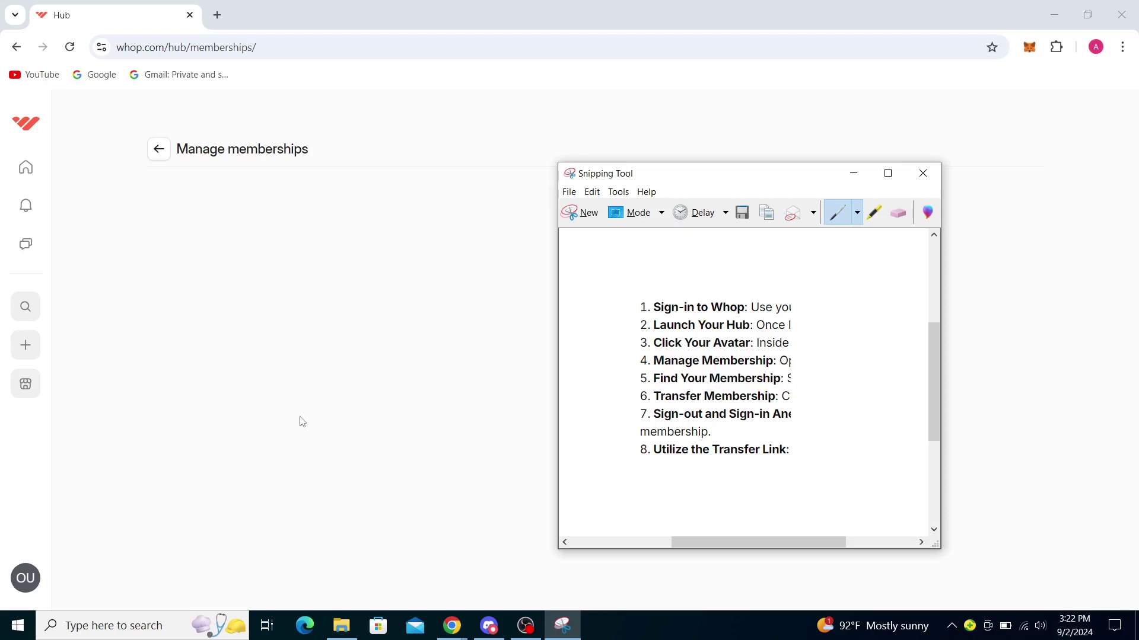
pyautogui.click(851, 173)
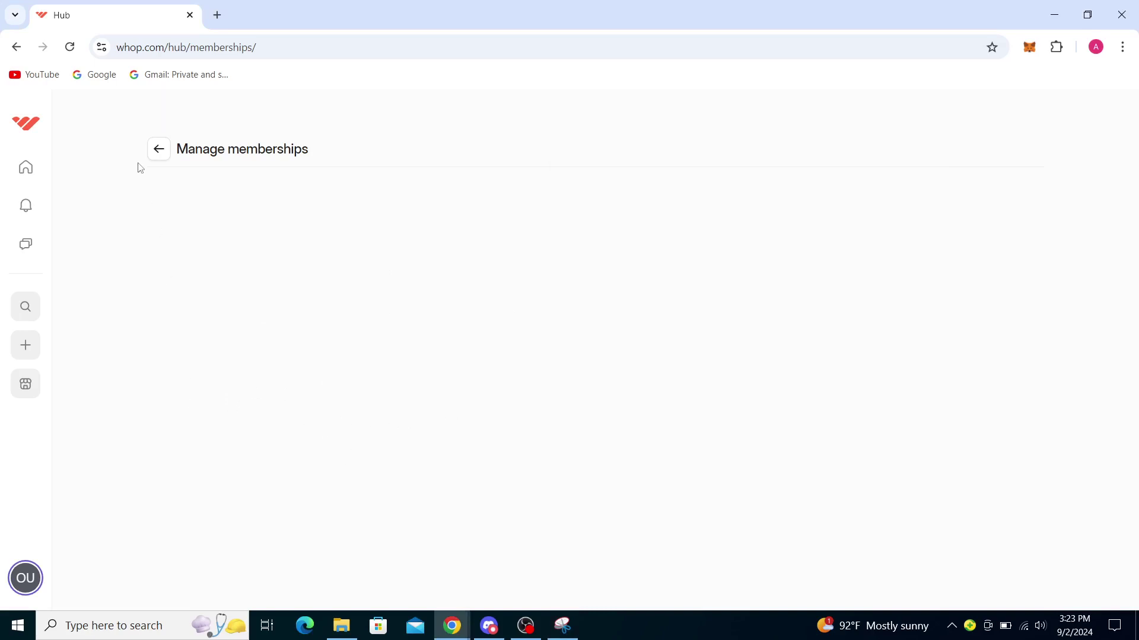
# Go back from Manage memberships and return to the whop.com homepage.
pyautogui.click(159, 149)
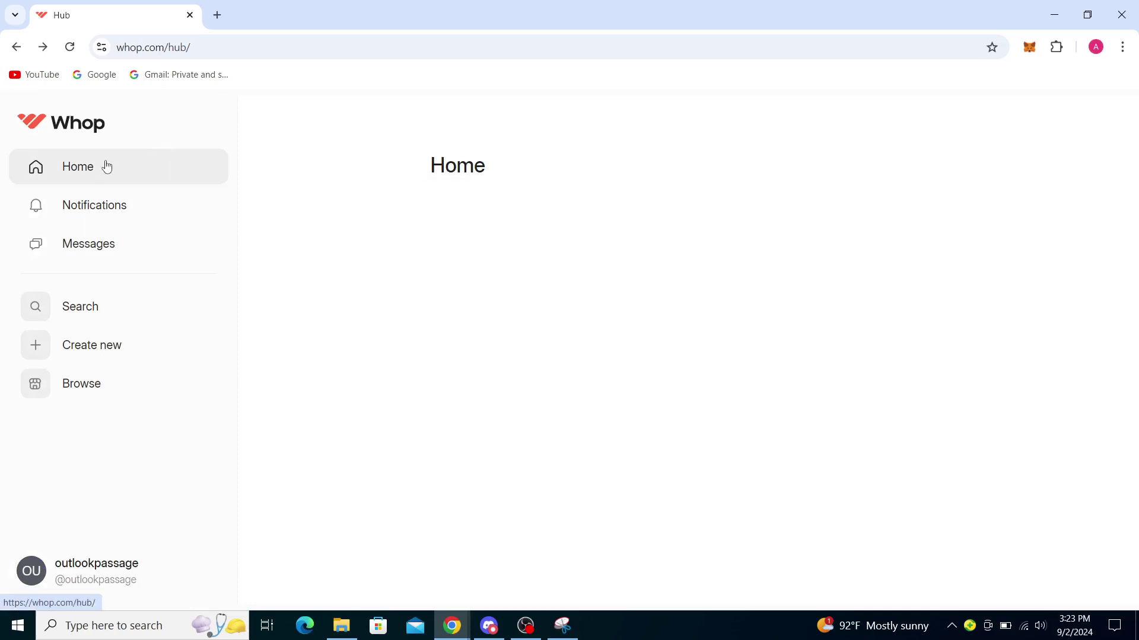
pyautogui.click(70, 121)
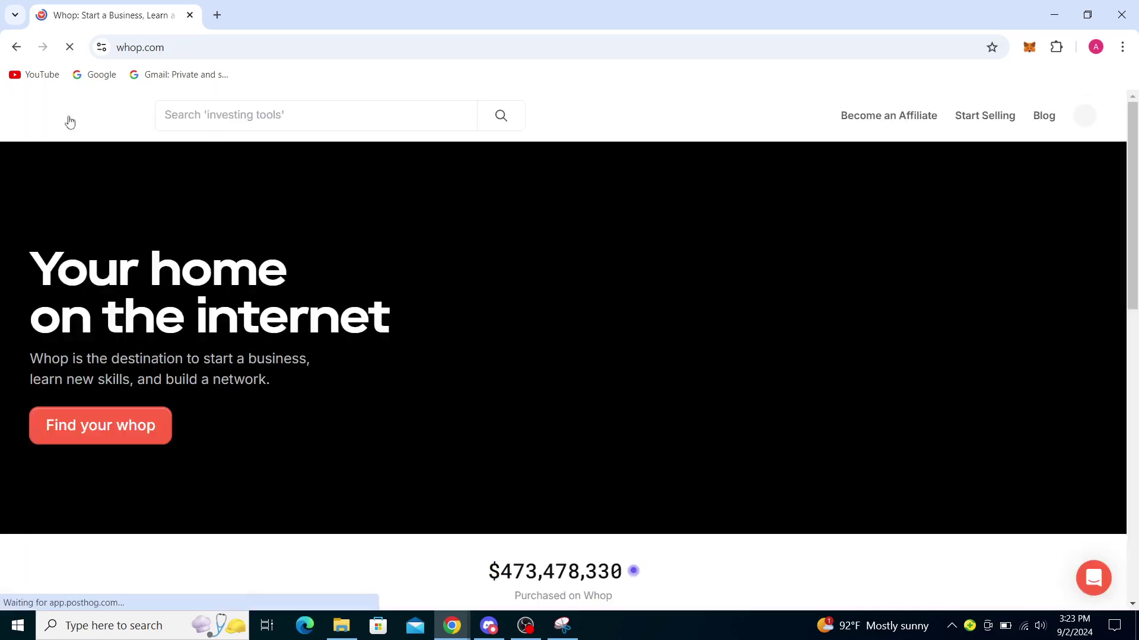